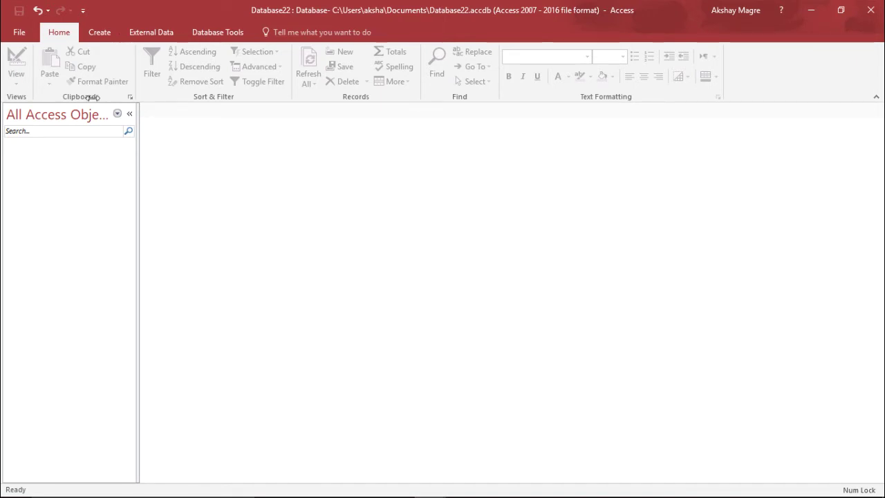
# - Start a new table design with an ID field set as the AutoNumber primary key
pyautogui.click(99, 32)
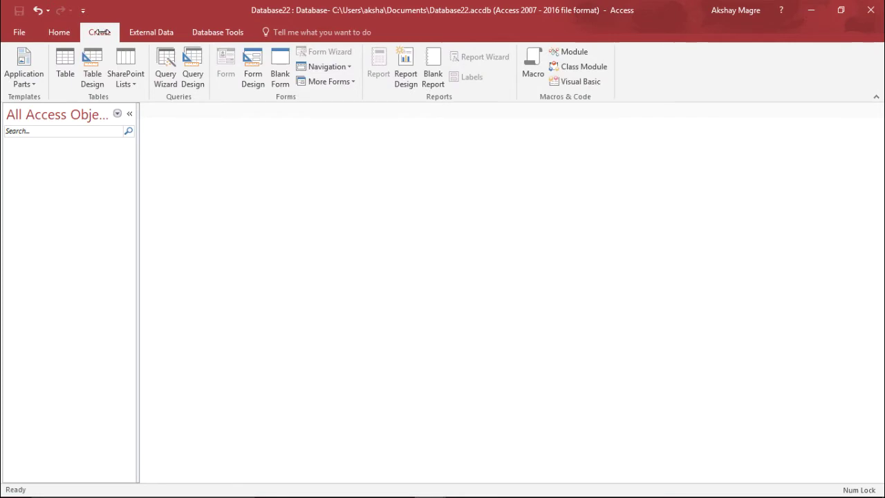
pyautogui.click(88, 68)
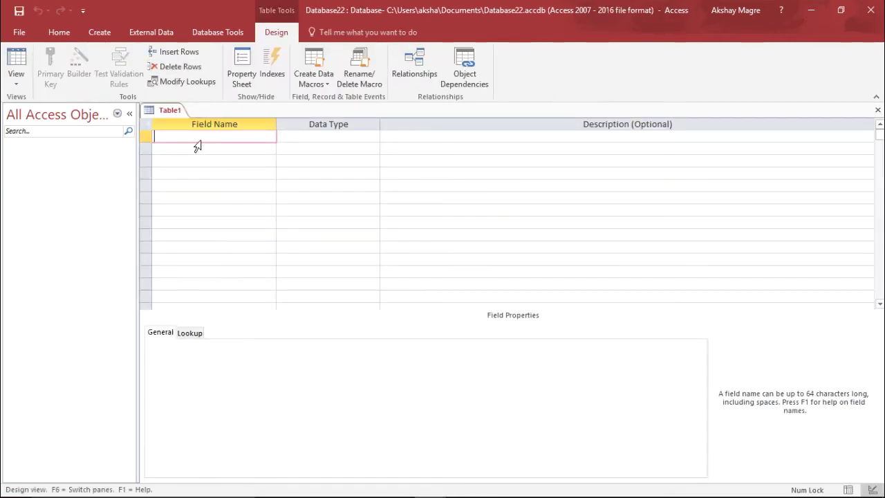
pyautogui.press('capslock')
pyautogui.write('ID')
pyautogui.press('Tab')
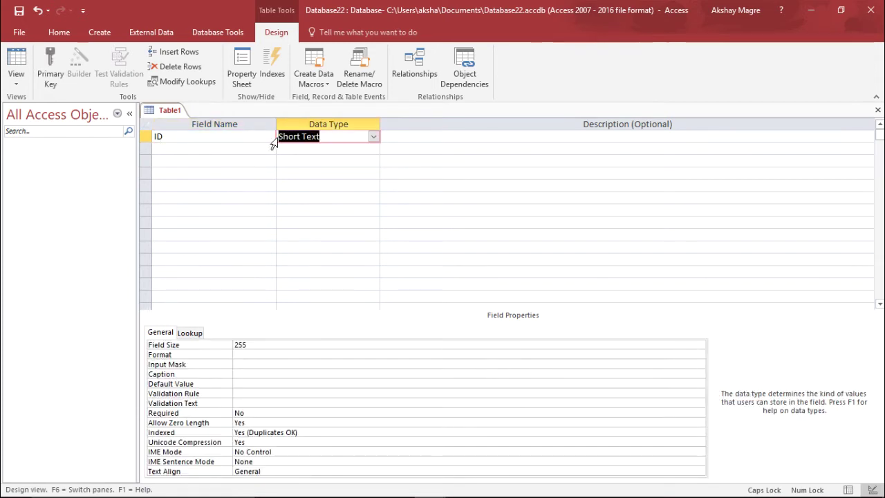
pyautogui.click(373, 138)
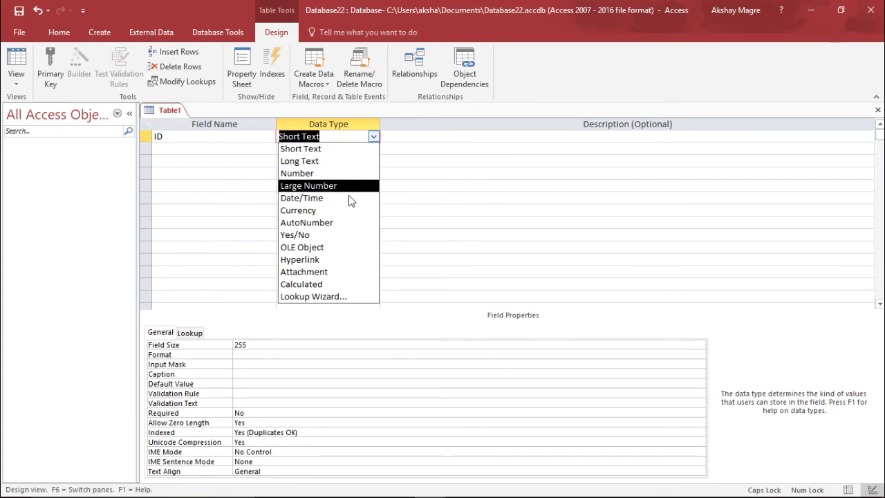
pyautogui.click(347, 224)
pyautogui.rightClick(144, 138)
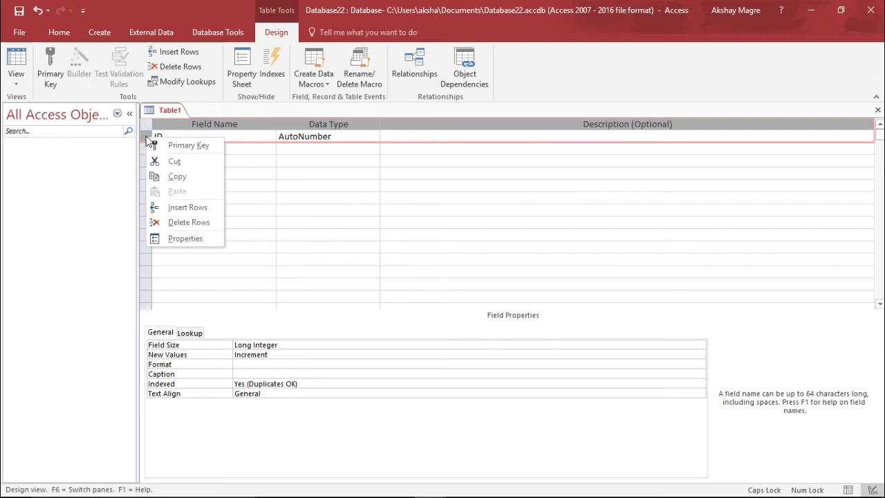
pyautogui.click(188, 145)
# - Add a Student text field and a Physics field of type Number
pyautogui.click(198, 148)
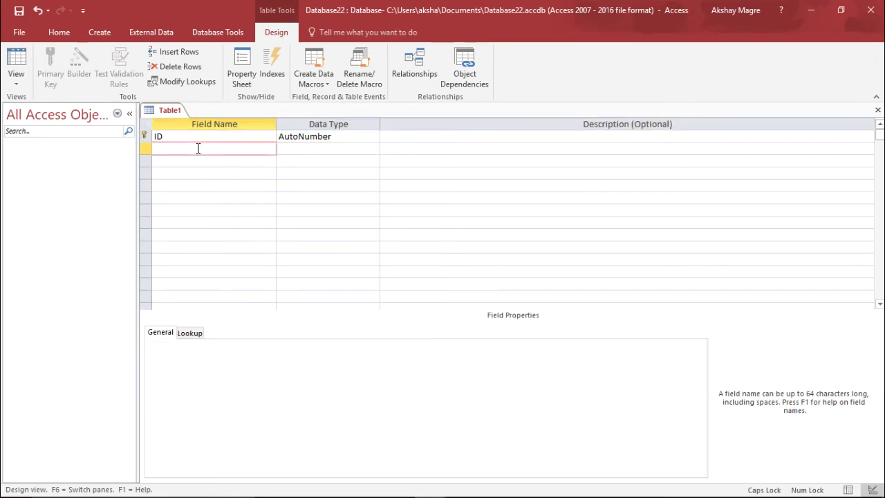
pyautogui.press('capslock')
pyautogui.write('Studnent')
pyautogui.press('Tab')
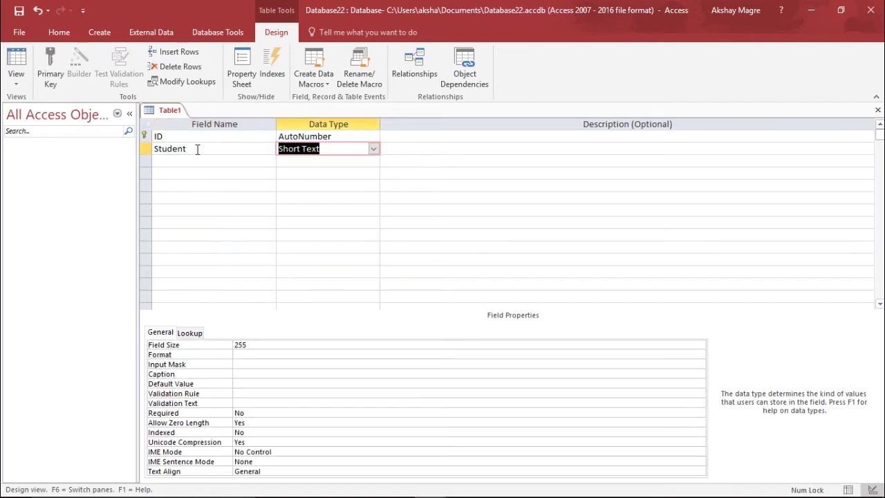
pyautogui.click(189, 171)
pyautogui.click(198, 156)
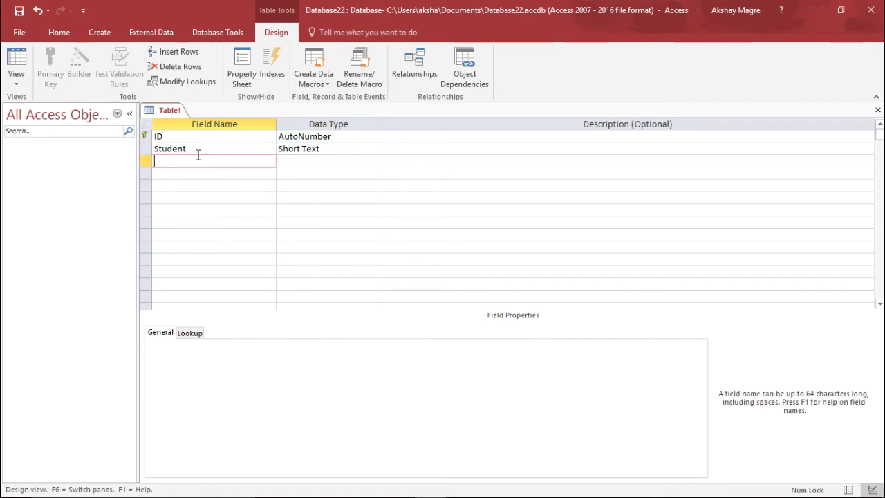
pyautogui.write('Physics')
pyautogui.press('Tab')
pyautogui.click(373, 160)
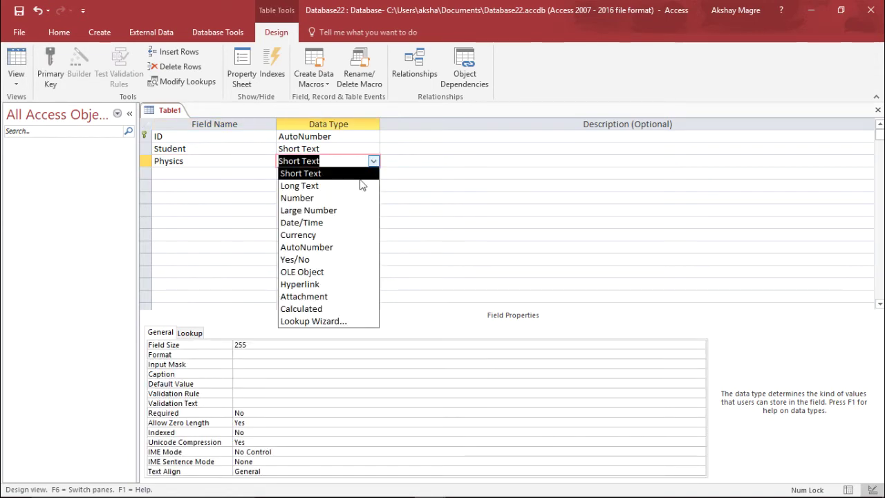
pyautogui.click(354, 198)
# - Add Chem and Maths fields, both of type Number
pyautogui.click(202, 172)
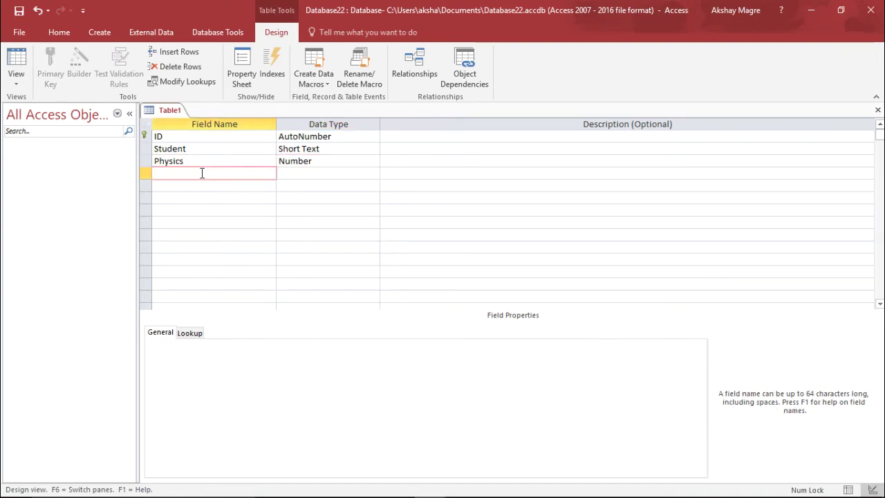
pyautogui.write('Chem')
pyautogui.press('Tab')
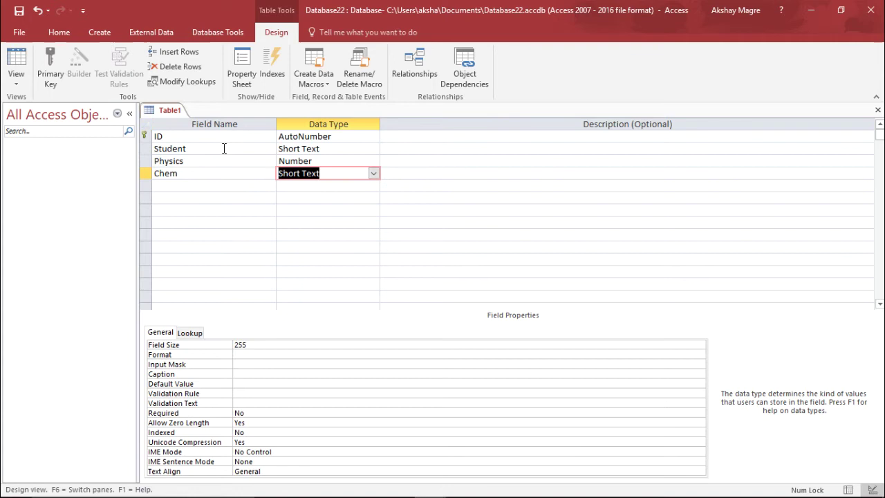
pyautogui.click(373, 173)
pyautogui.click(344, 210)
pyautogui.click(218, 185)
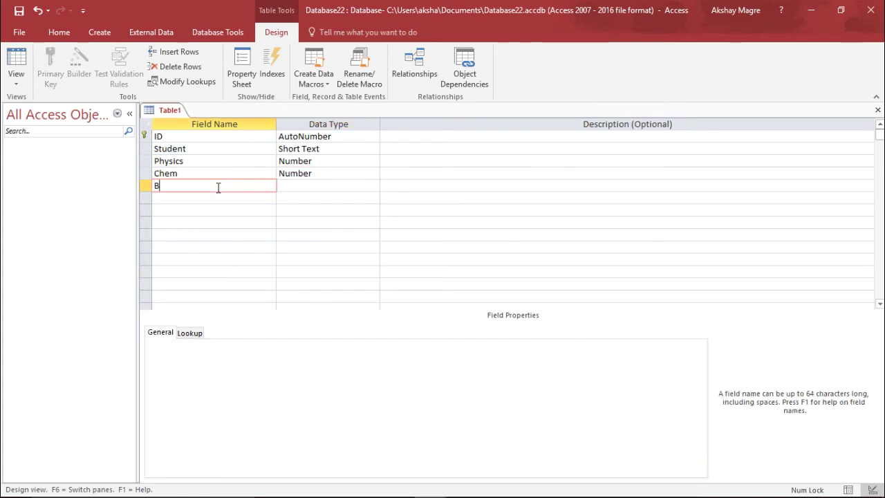
pyautogui.press('BackSpace')
pyautogui.write('Maths')
pyautogui.press('Tab')
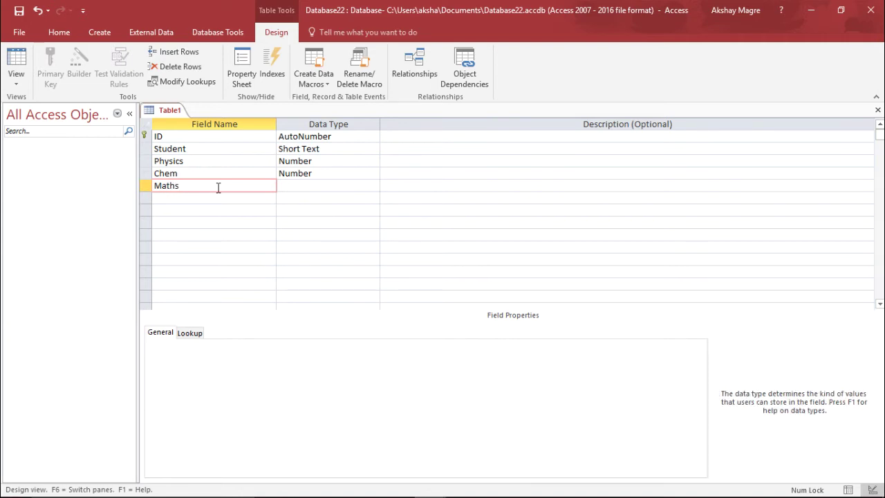
pyautogui.click(373, 185)
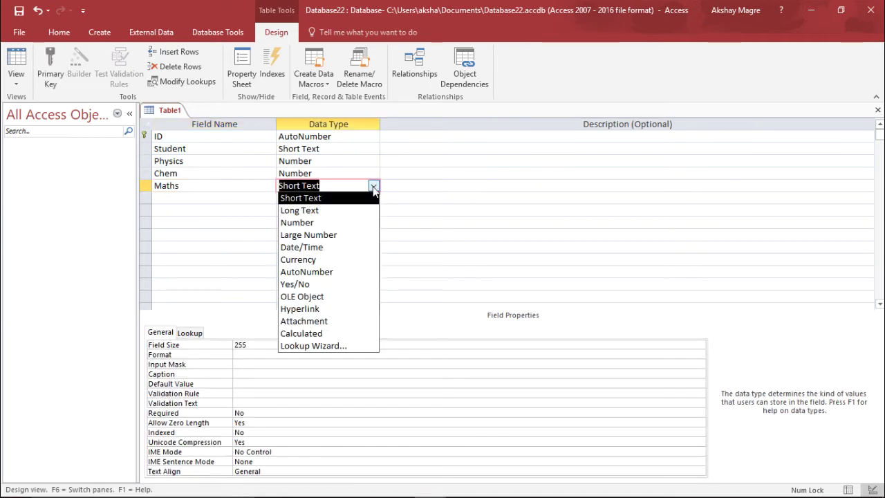
pyautogui.click(361, 221)
# - Save the new table as Marks
pyautogui.rightClick(233, 163)
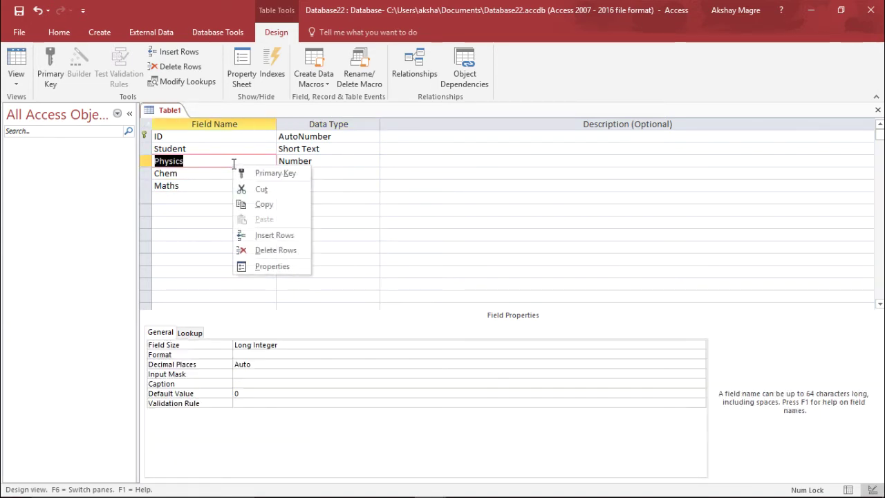
pyautogui.rightClick(174, 115)
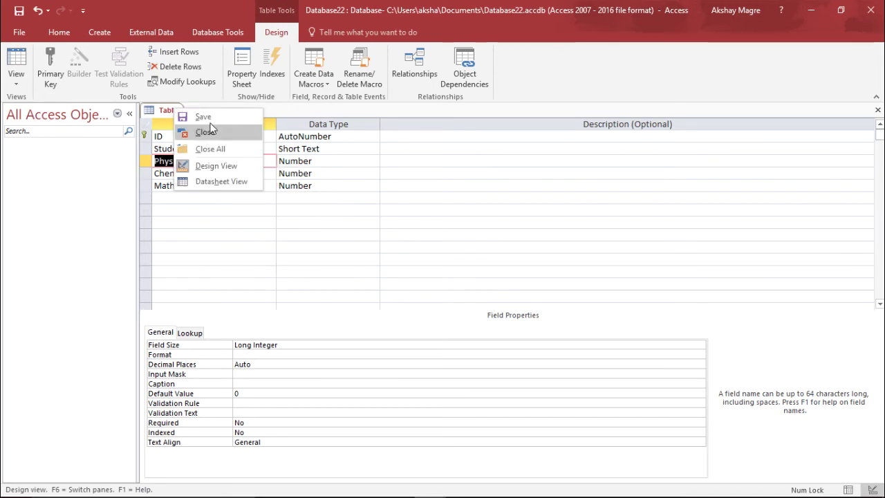
pyautogui.click(199, 120)
pyautogui.write('Marks')
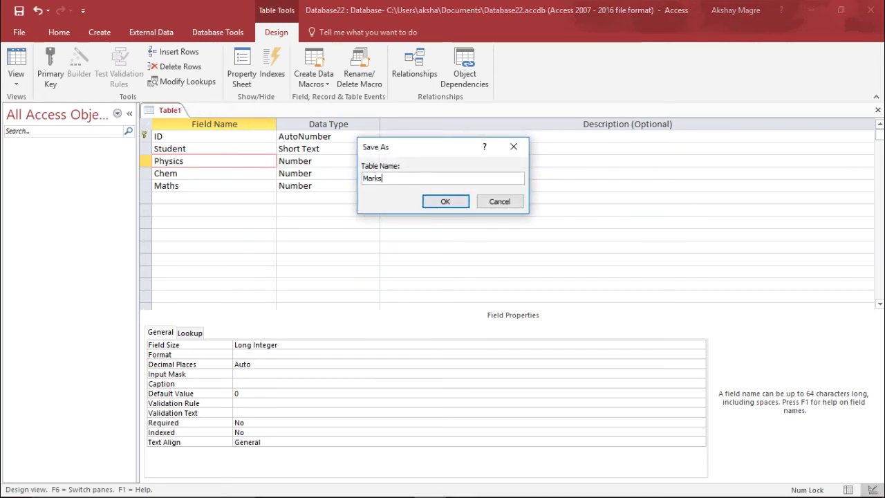
pyautogui.press('Return')
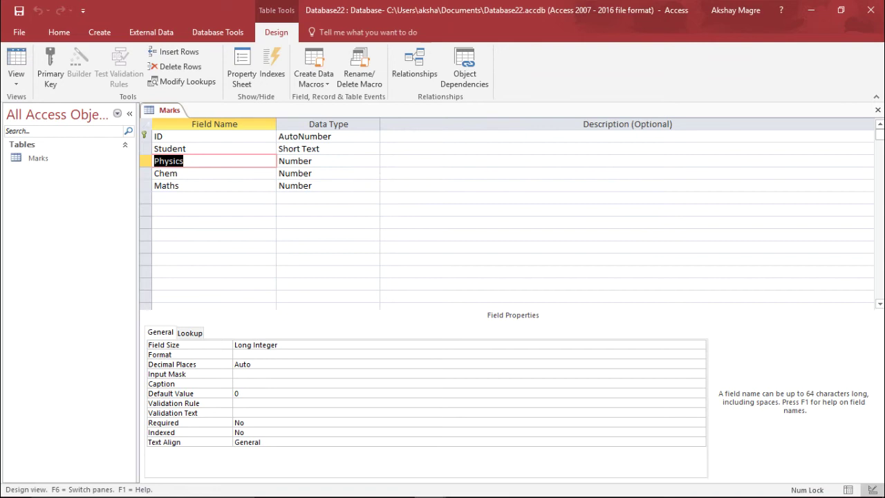
# - Open the Marks table in Datasheet view for data entry
pyautogui.doubleClick(38, 158)
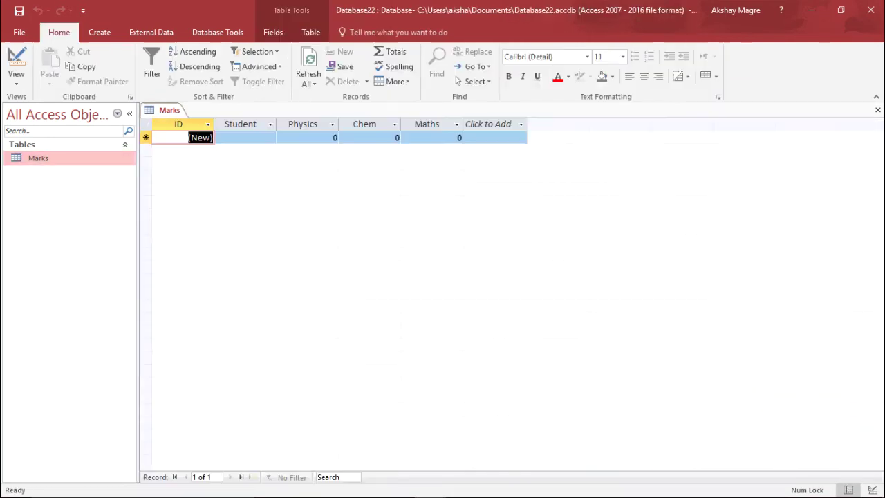
pyautogui.click(129, 113)
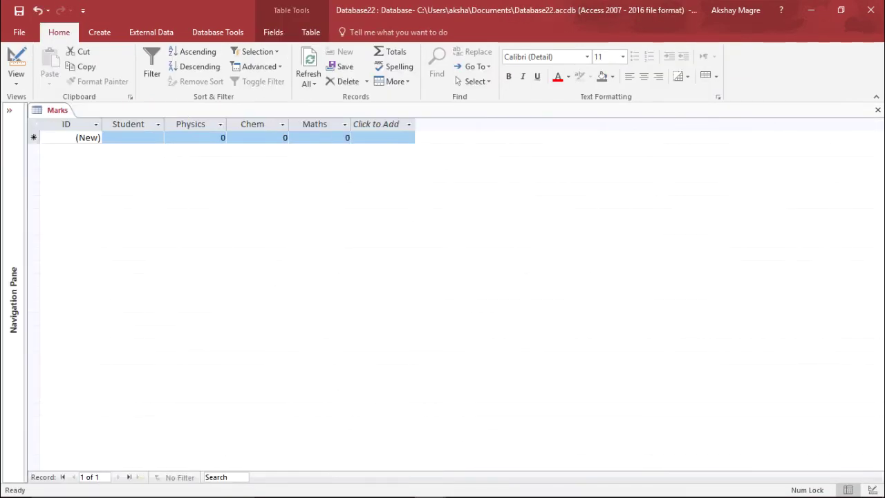
pyautogui.click(16, 76)
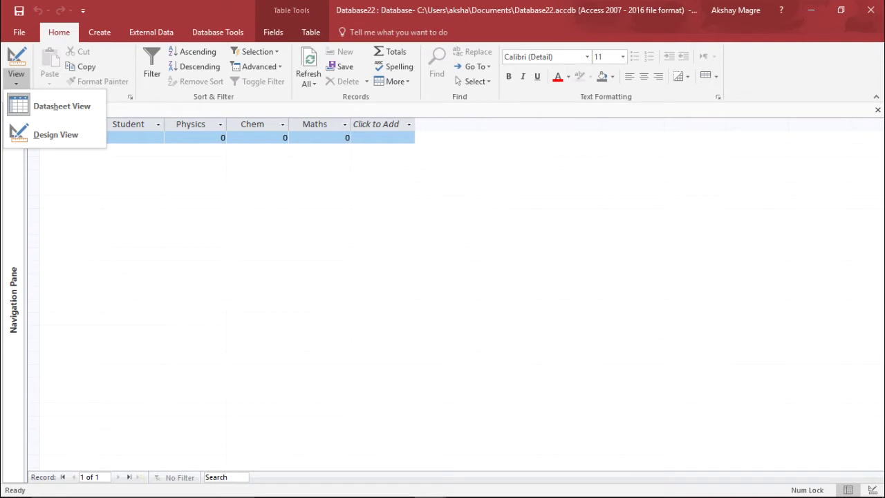
pyautogui.press('Escape')
# - Enter the first student with Physics 60, Chem 56 and Maths 76
pyautogui.click(132, 137)
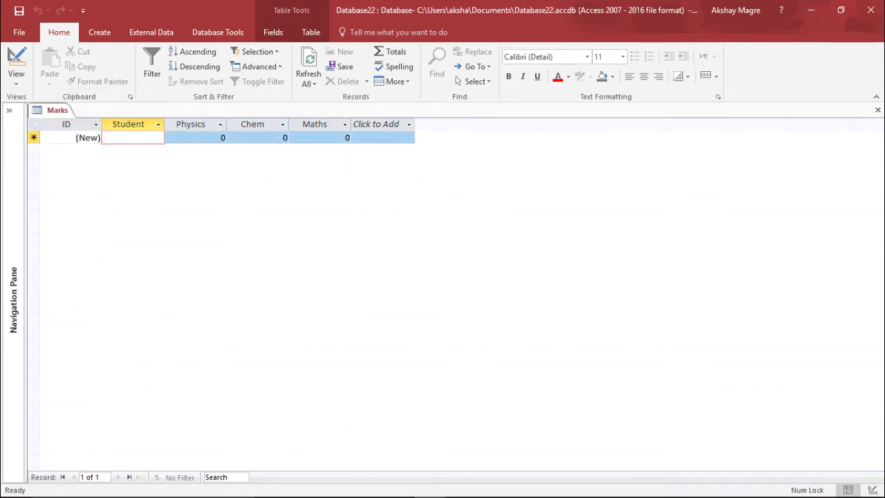
pyautogui.write('Jimmy')
pyautogui.press('Tab')
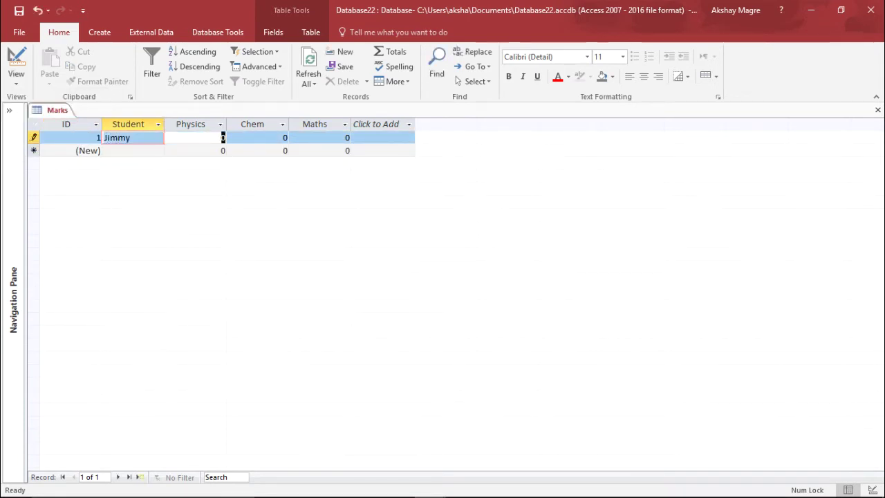
pyautogui.write('60')
pyautogui.press('Tab')
pyautogui.write('23')
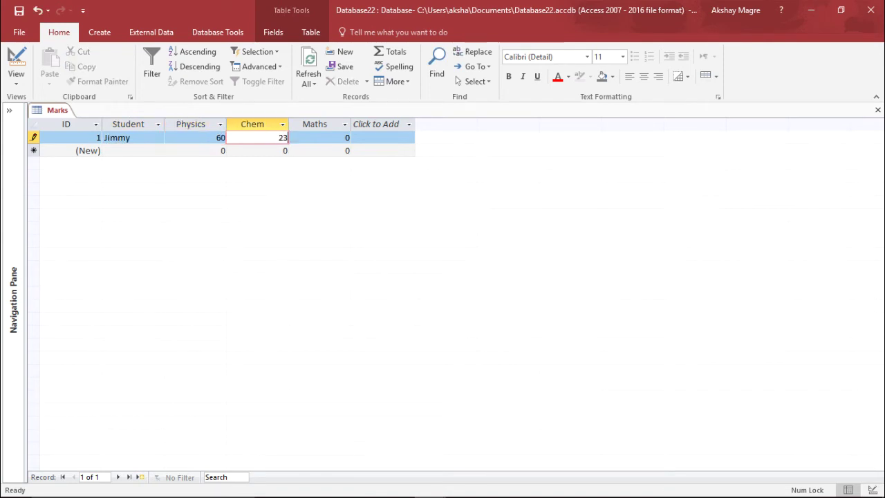
pyautogui.press('BackSpace')
pyautogui.press('BackSpace')
pyautogui.write('56')
pyautogui.press('Tab')
pyautogui.write('76')
pyautogui.press('Tab')
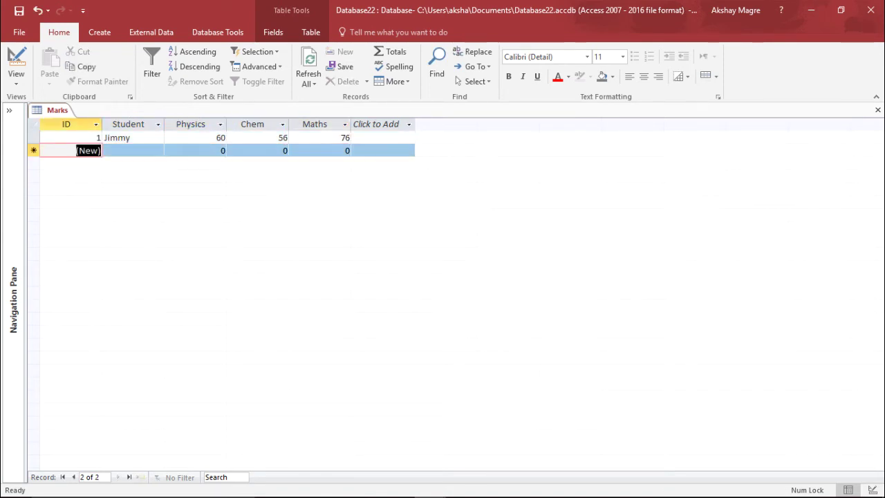
# - Enter the second student with Physics 60, Chem 50 and Maths 80
pyautogui.press('Tab')
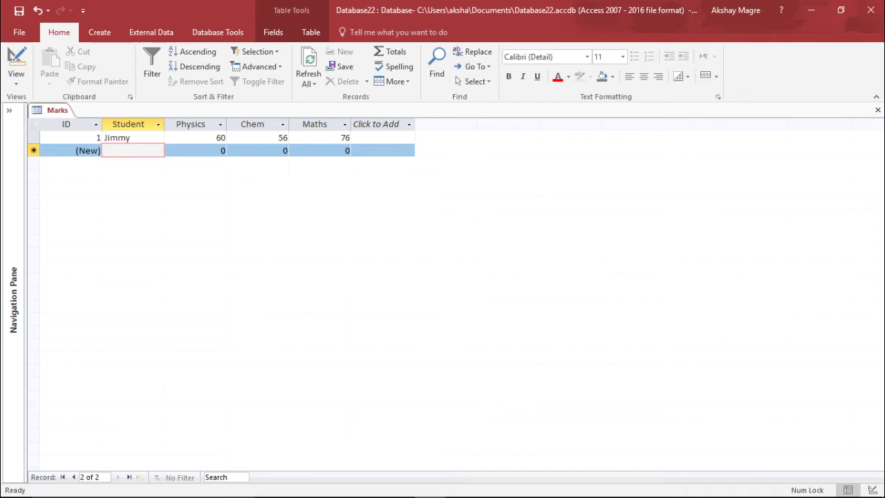
pyautogui.write('Shane')
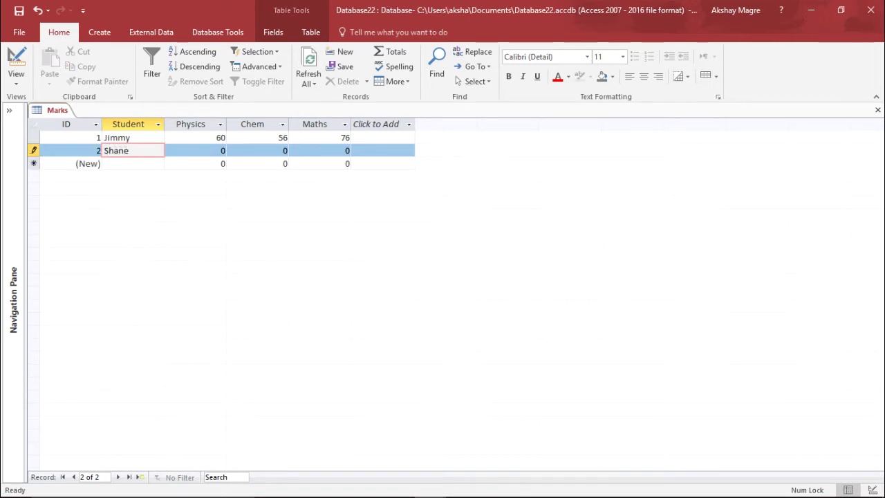
pyautogui.press('Tab')
pyautogui.write('60')
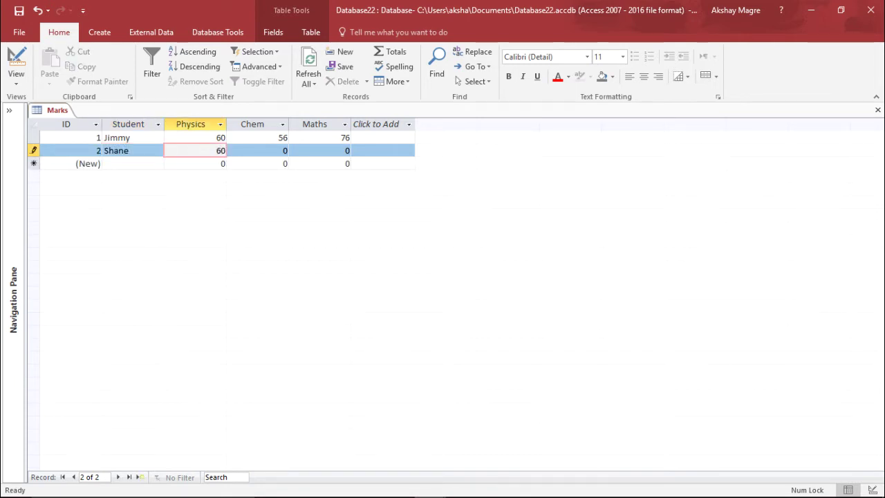
pyautogui.press('Tab')
pyautogui.write('50')
pyautogui.press('Tab')
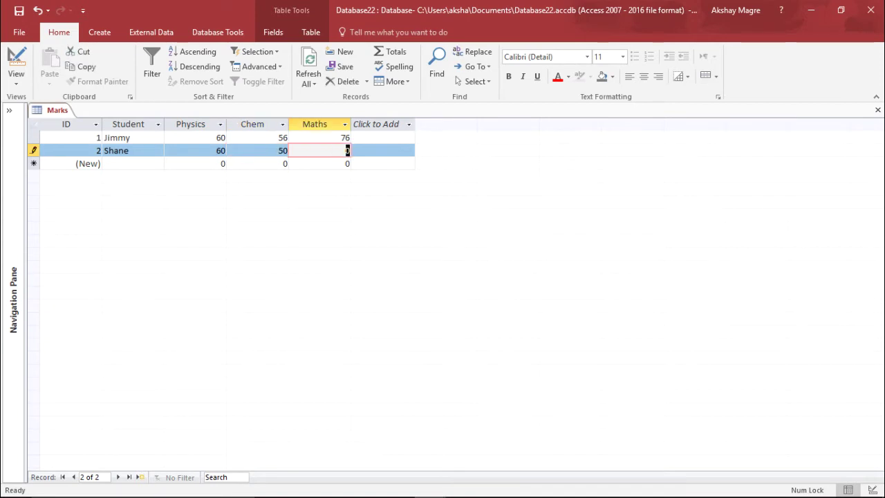
pyautogui.write('80')
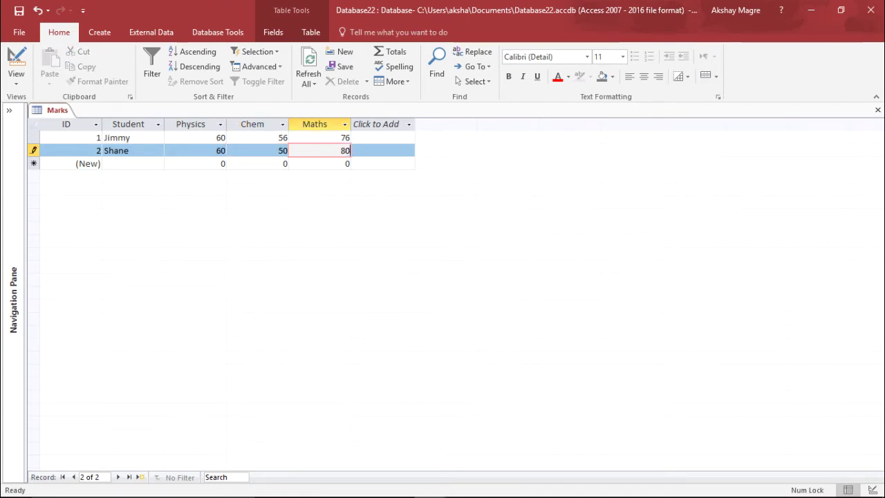
pyautogui.press('Tab')
# - Add the third student with Physics 50, Chem 80 and Maths 80, and save the record
pyautogui.press('Tab')
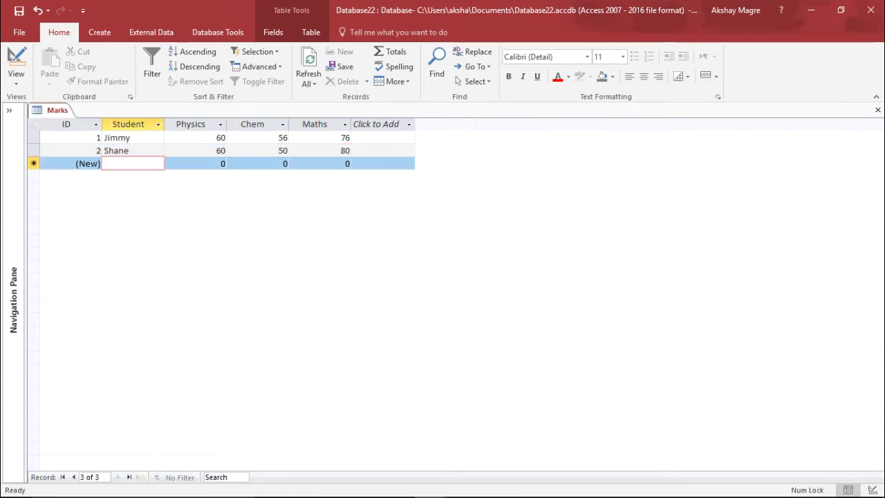
pyautogui.write('Smith')
pyautogui.press('Tab')
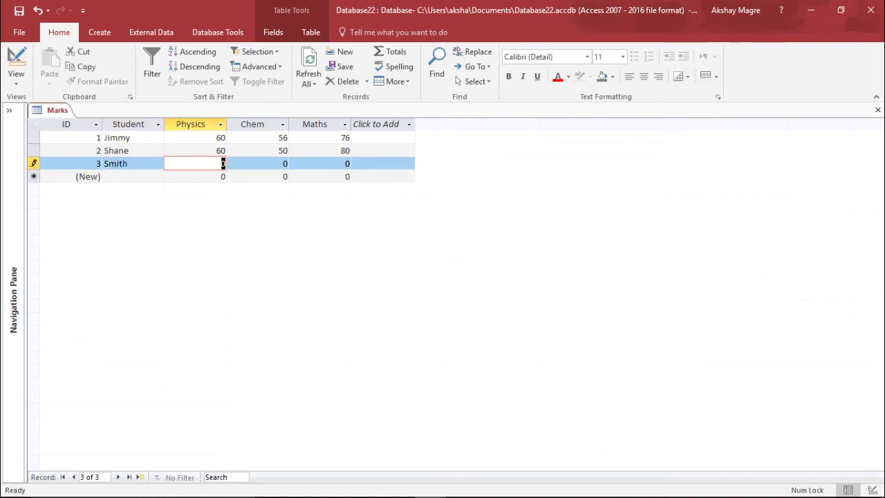
pyautogui.write('50')
pyautogui.press('Tab')
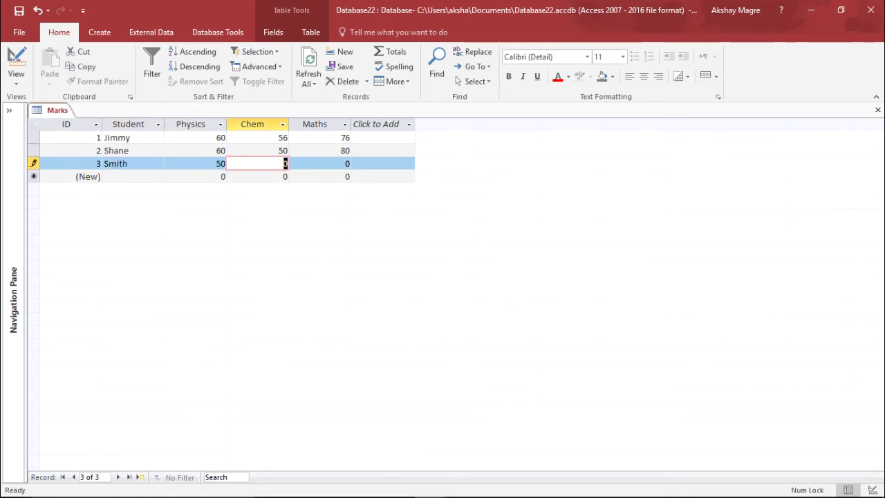
pyautogui.write('80')
pyautogui.press('Tab')
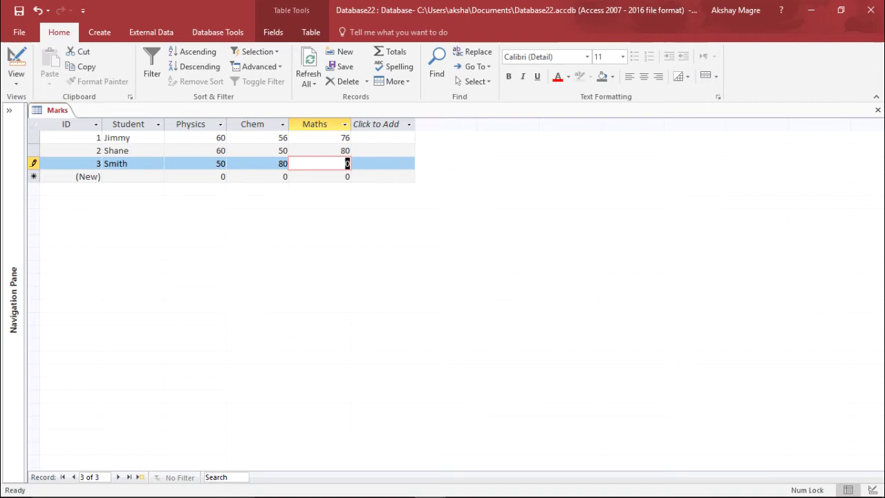
pyautogui.write('80')
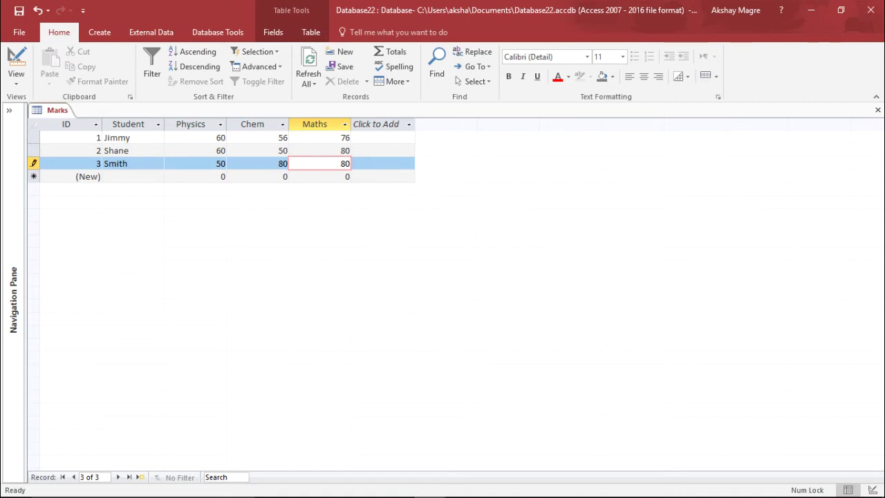
pyautogui.click(384, 137)
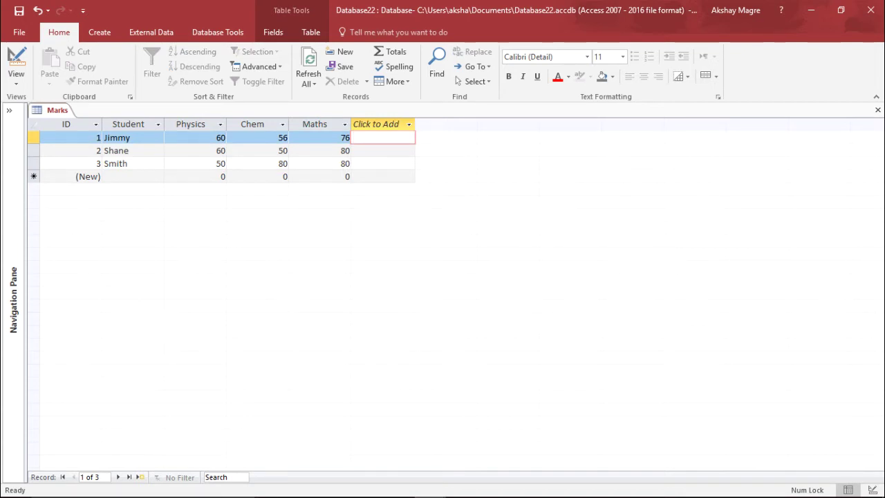
# - Open a new Query Design and add the Marks table as its source
pyautogui.click(99, 32)
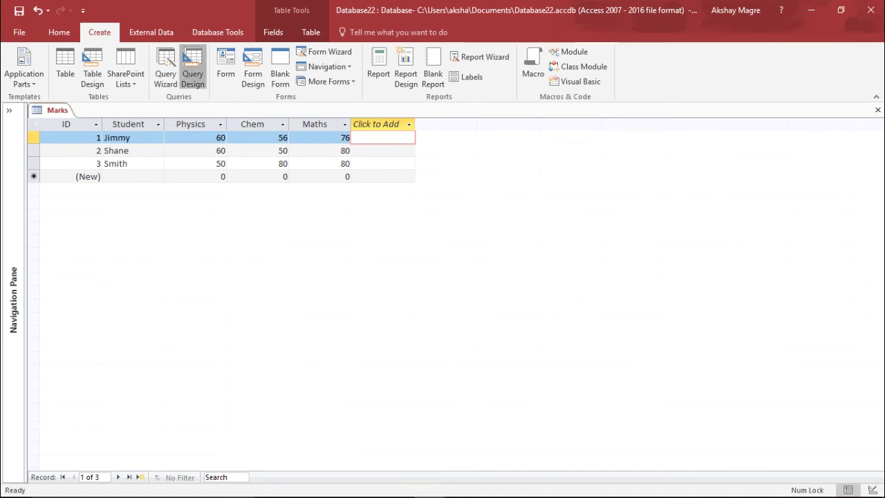
pyautogui.click(193, 69)
pyautogui.moveTo(481, 172); pyautogui.dragTo(513, 125)
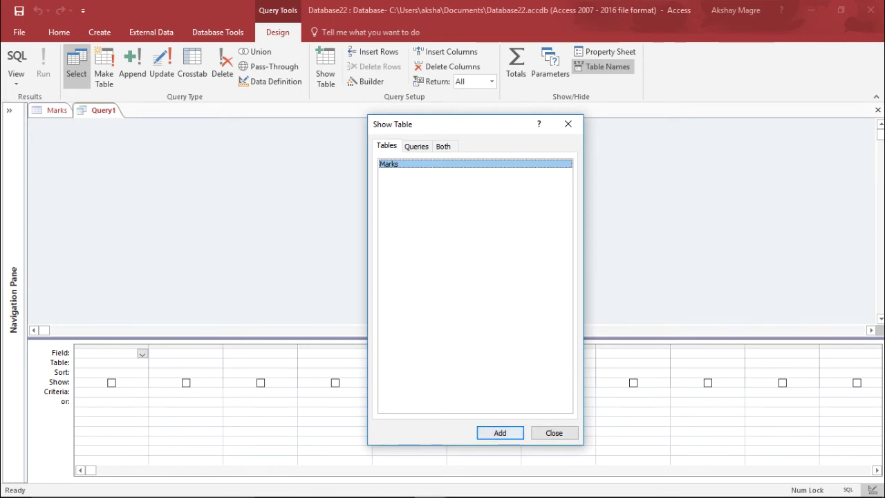
pyautogui.press('Tab')
pyautogui.press('Return')
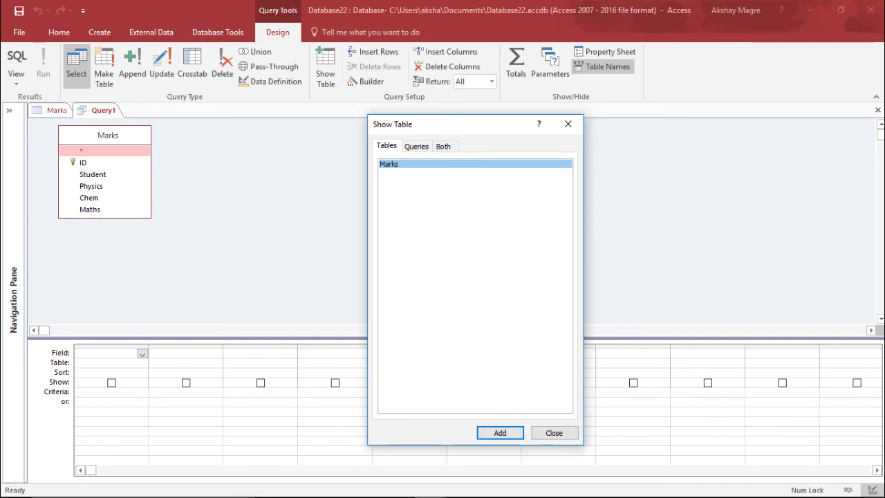
pyautogui.press('Tab')
pyautogui.press('Return')
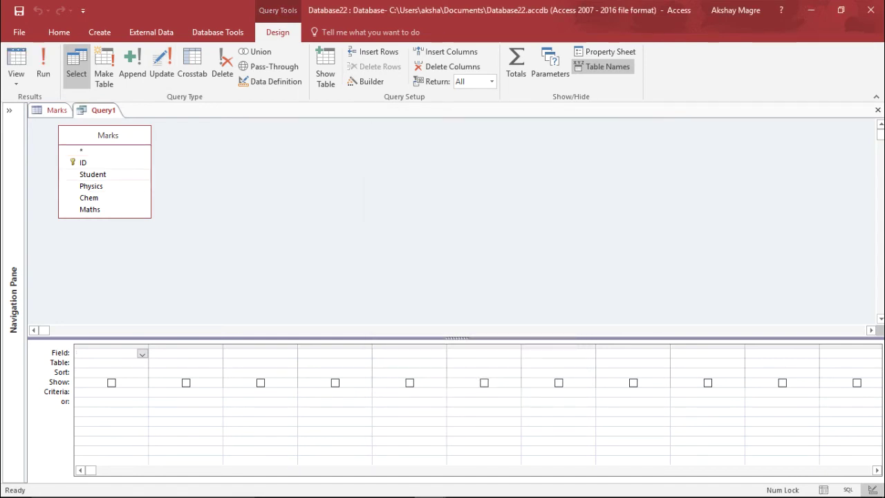
# - Place Student, Physics, Chem and Maths from Marks into query columns one to four
pyautogui.moveTo(92, 174); pyautogui.dragTo(104, 354)
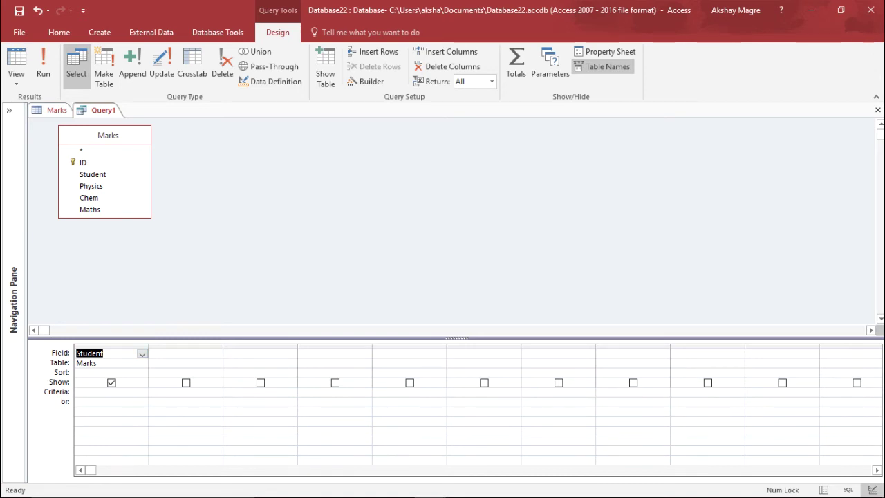
pyautogui.moveTo(93, 186); pyautogui.dragTo(186, 353)
pyautogui.moveTo(88, 198); pyautogui.dragTo(260, 354)
pyautogui.click(90, 209)
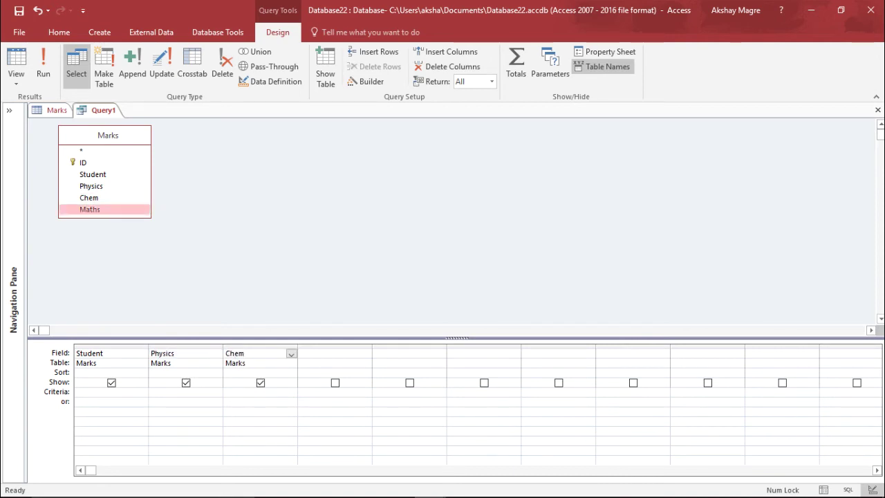
pyautogui.doubleClick(90, 208)
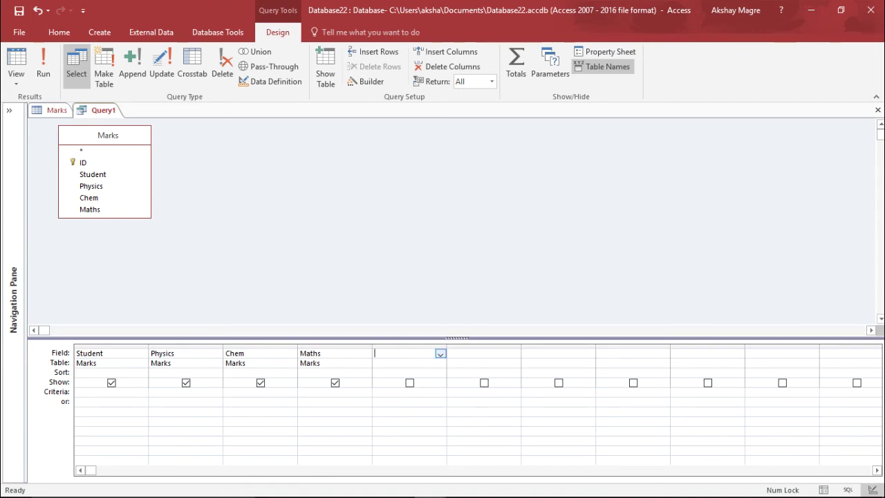
# - Enter Total: [Physics]+[Chem]+[Maths] in the fifth column using Expression Builder
pyautogui.rightClick(408, 355)
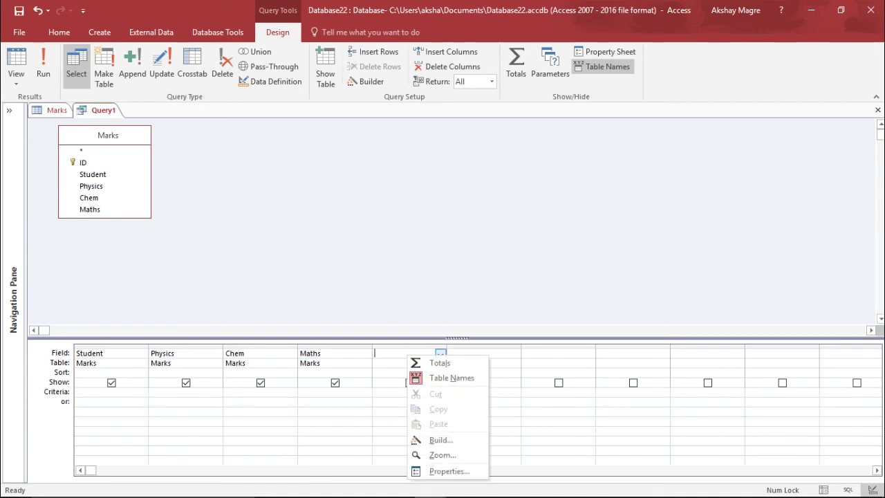
pyautogui.click(441, 439)
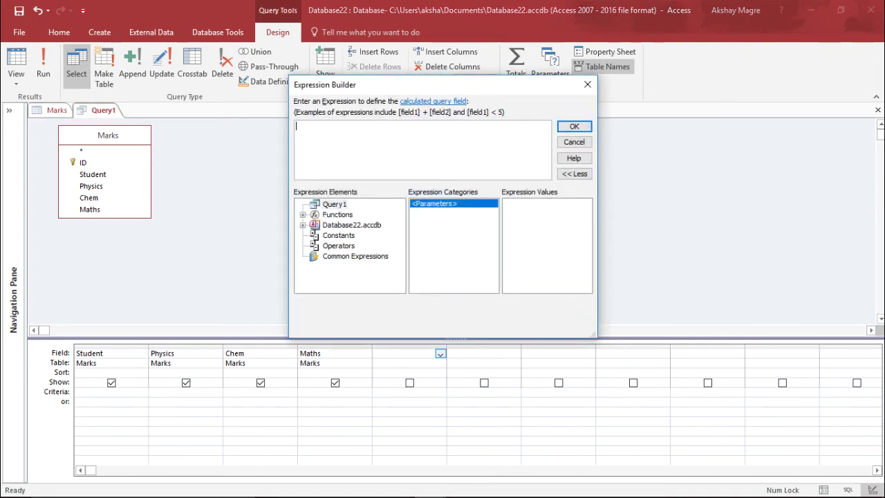
pyautogui.click(574, 142)
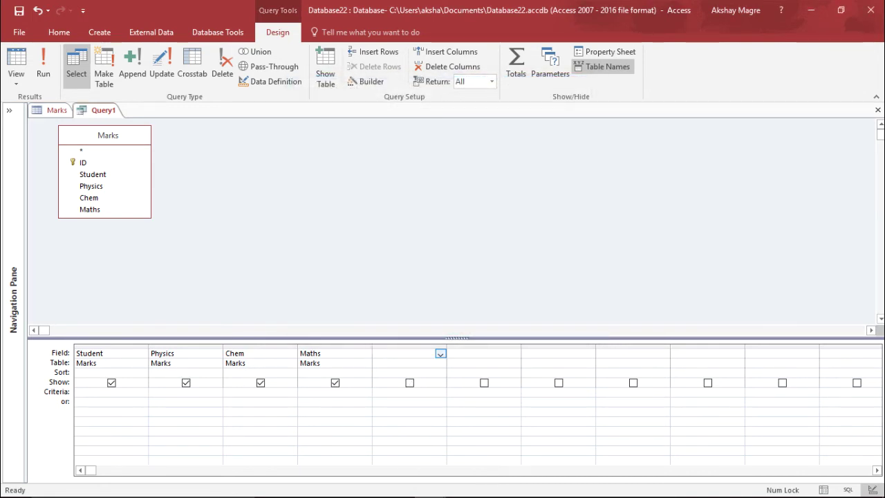
pyautogui.write('Total')
pyautogui.rightClick(401, 355)
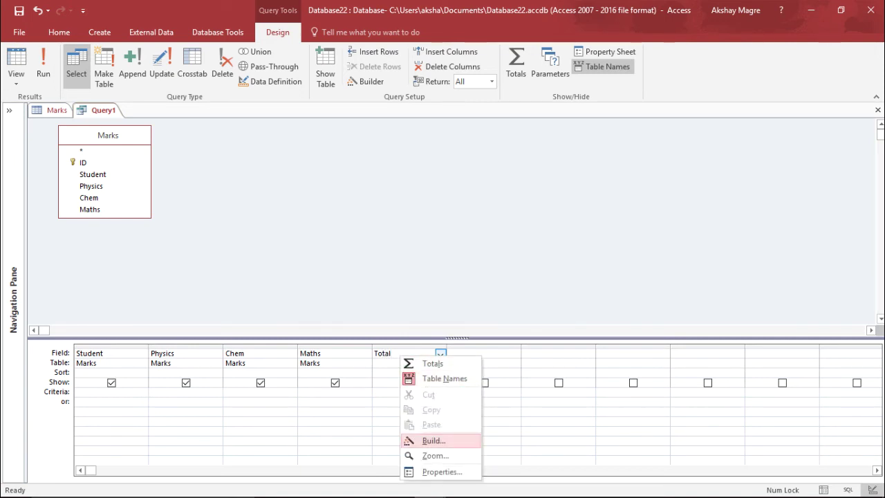
pyautogui.click(433, 440)
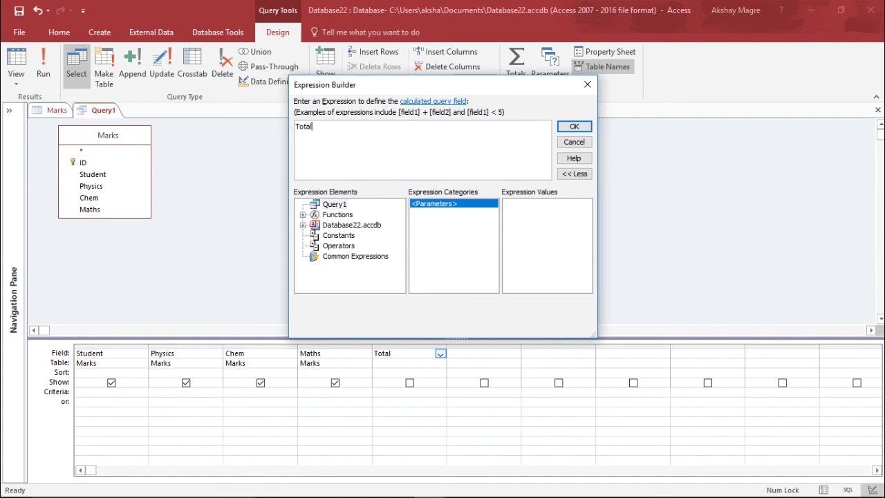
pyautogui.write(':')
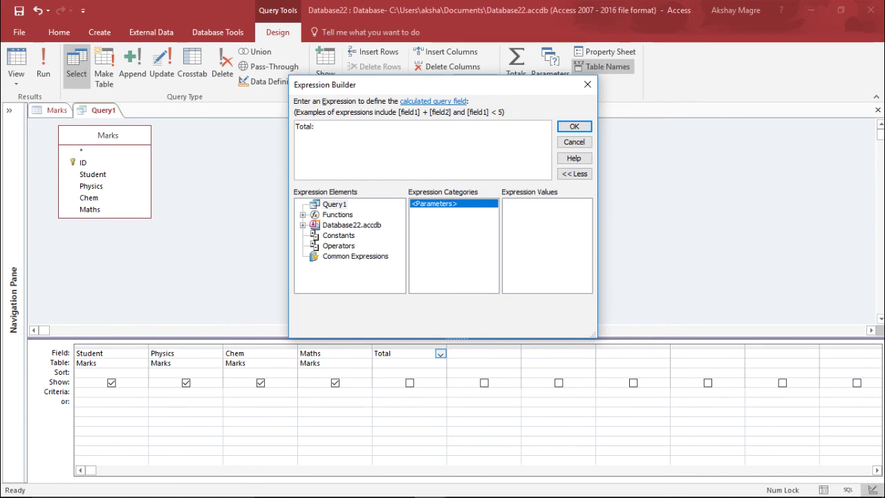
pyautogui.write('[Physics]')
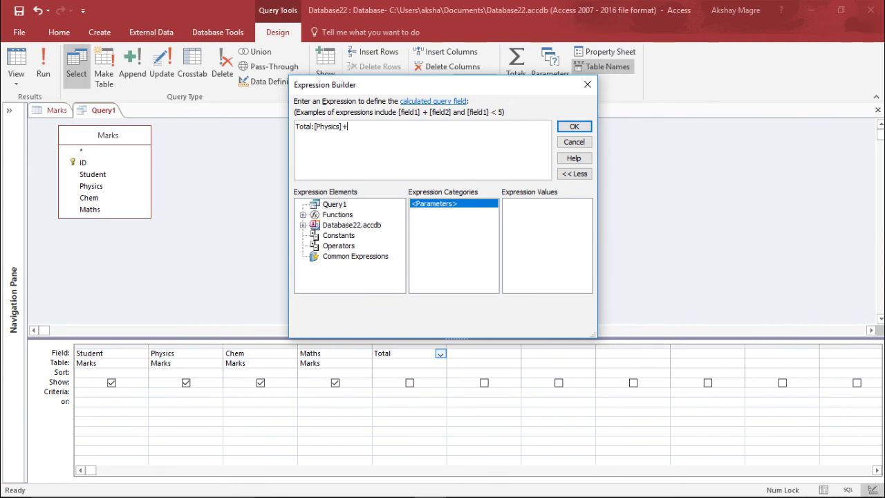
pyautogui.write('+[Chem')
pyautogui.write(' +')
pyautogui.write('Math')
pyautogui.press('BackSpace')
pyautogui.press('BackSpace')
pyautogui.press('BackSpace')
pyautogui.press('BackSpace')
pyautogui.write('[Maths')
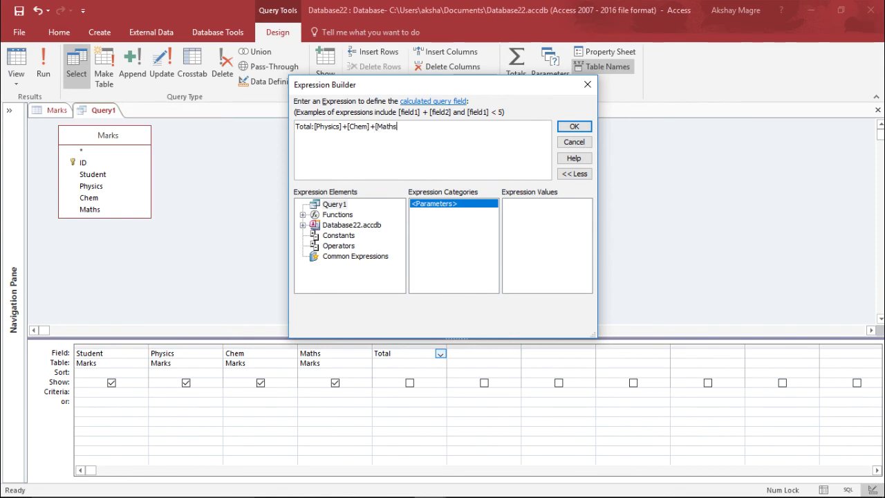
pyautogui.write(']')
pyautogui.press('Return')
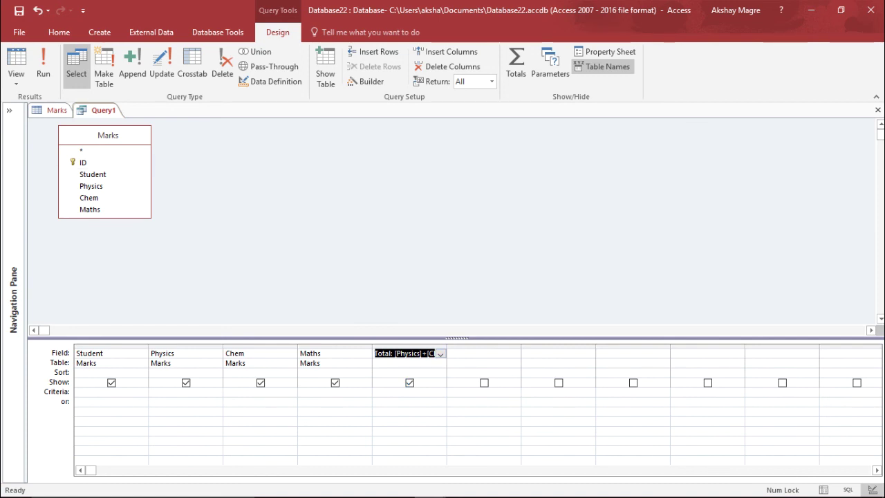
# - Run the query and check the Total values 192, 190 and 210
pyautogui.click(43, 66)
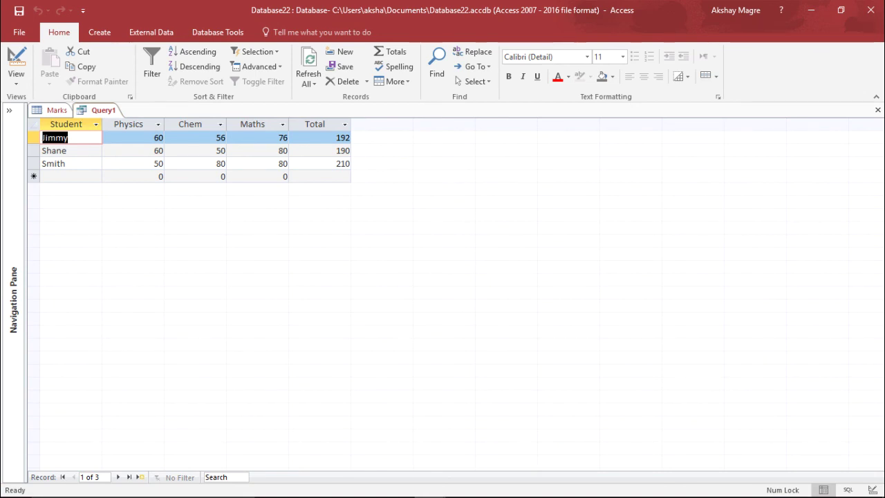
pyautogui.click(319, 137)
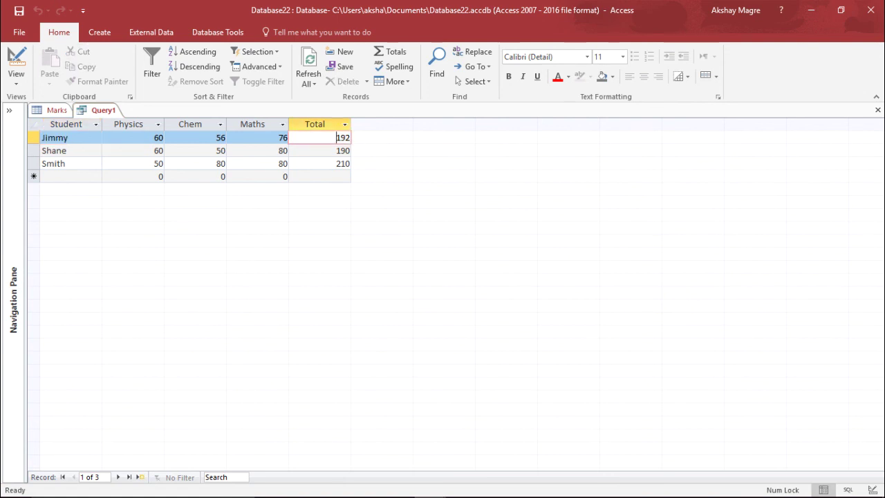
pyautogui.click(219, 150)
pyautogui.click(280, 150)
pyautogui.click(337, 150)
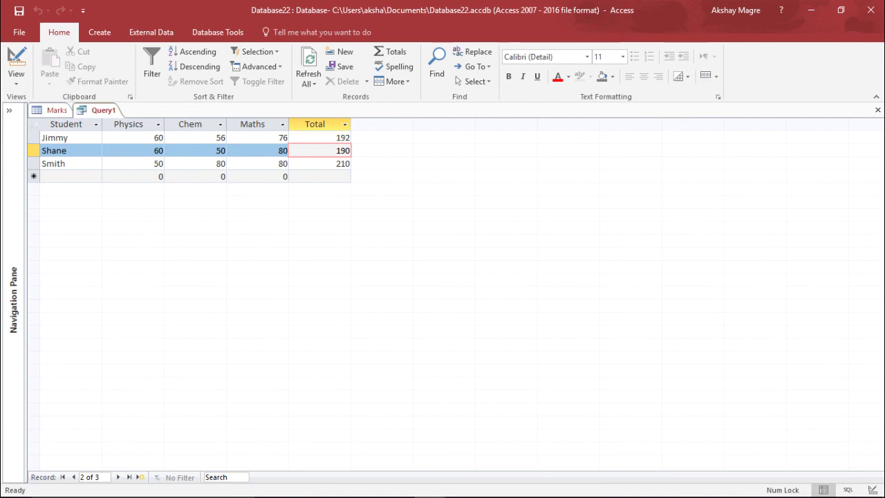
pyautogui.click(336, 163)
pyautogui.click(337, 137)
pyautogui.click(337, 150)
pyautogui.click(338, 164)
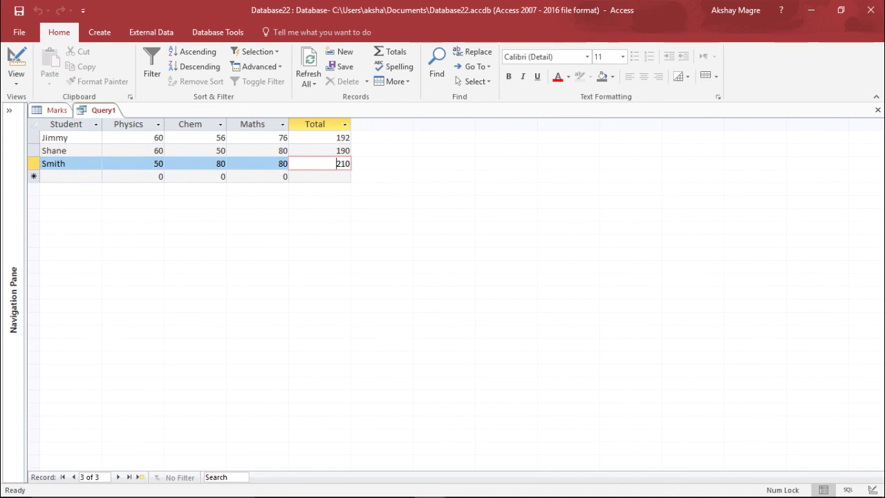
pyautogui.click(319, 137)
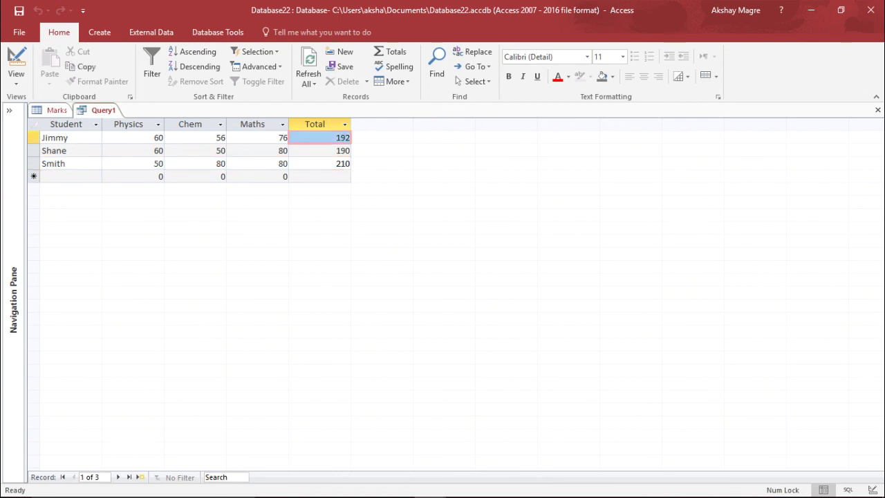